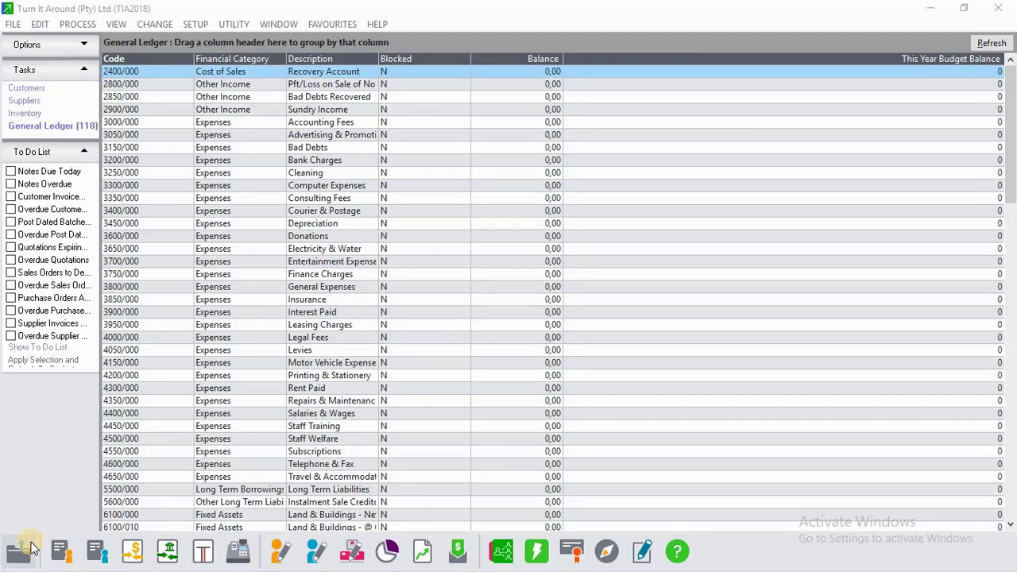
Maximize Pastel and open the Edit Customer Accounts window showing Glomour Boutique's record
click(962, 15)
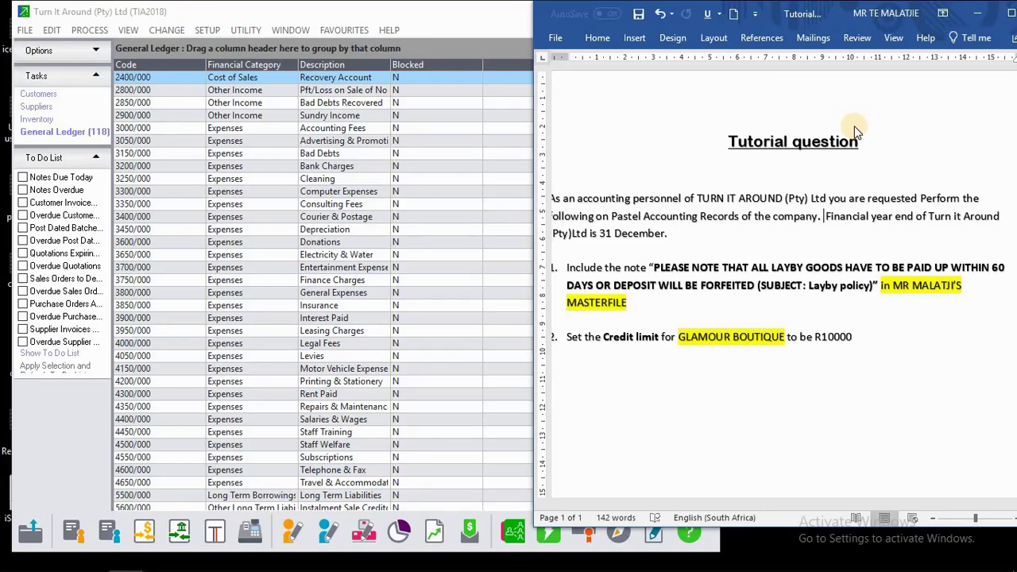
double_click(468, 20)
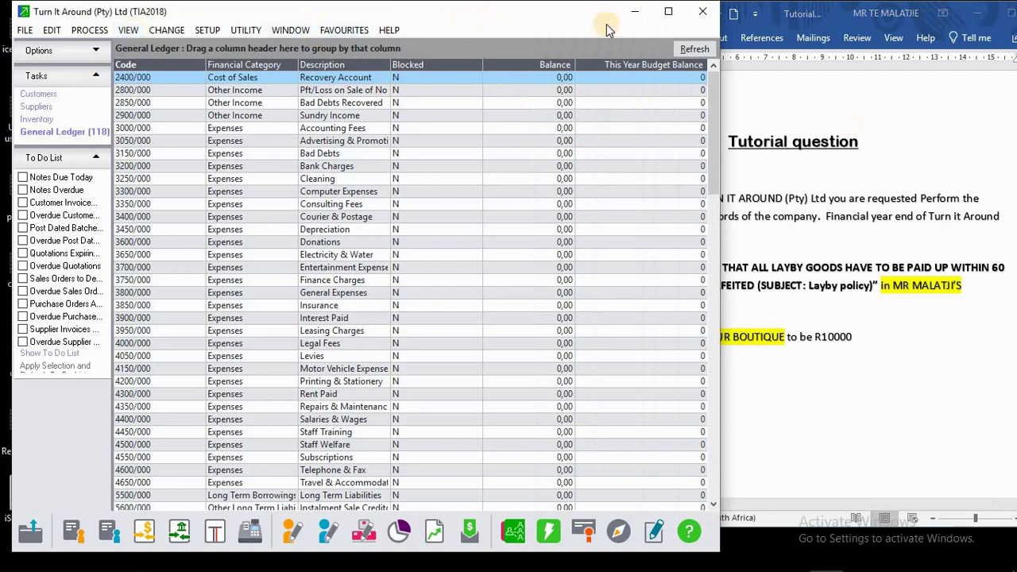
click(668, 12)
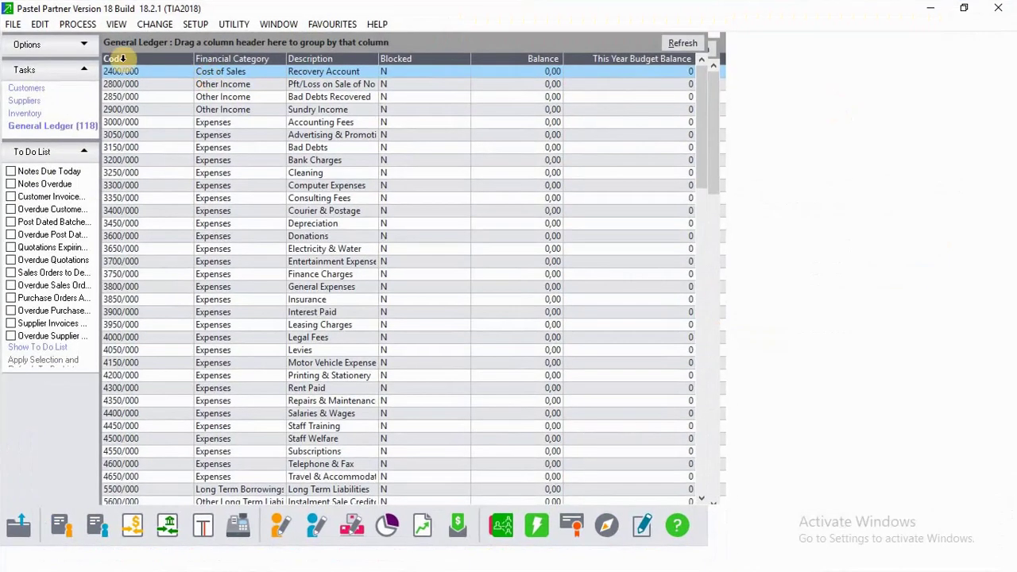
click(40, 22)
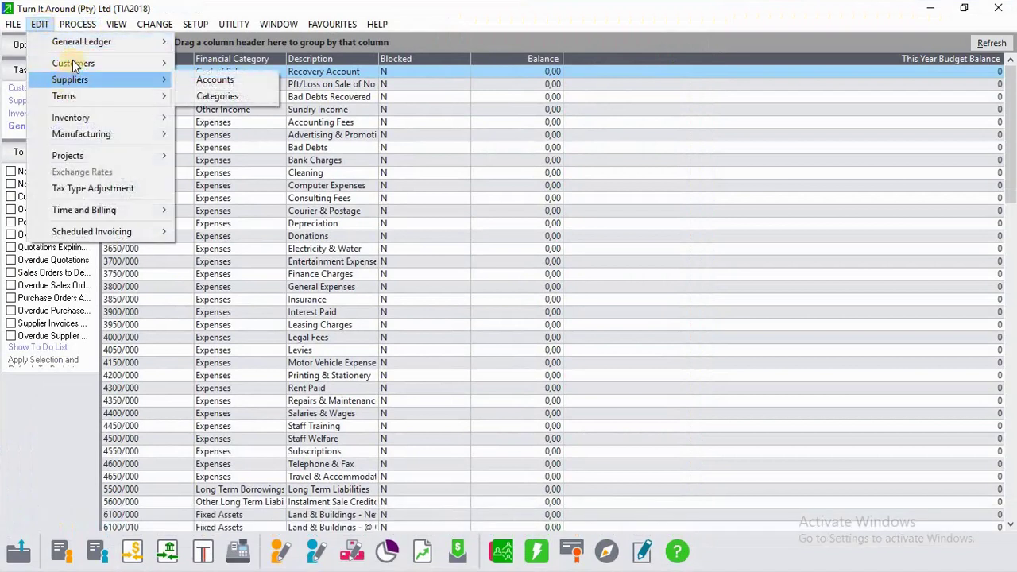
mouse_move(73, 63)
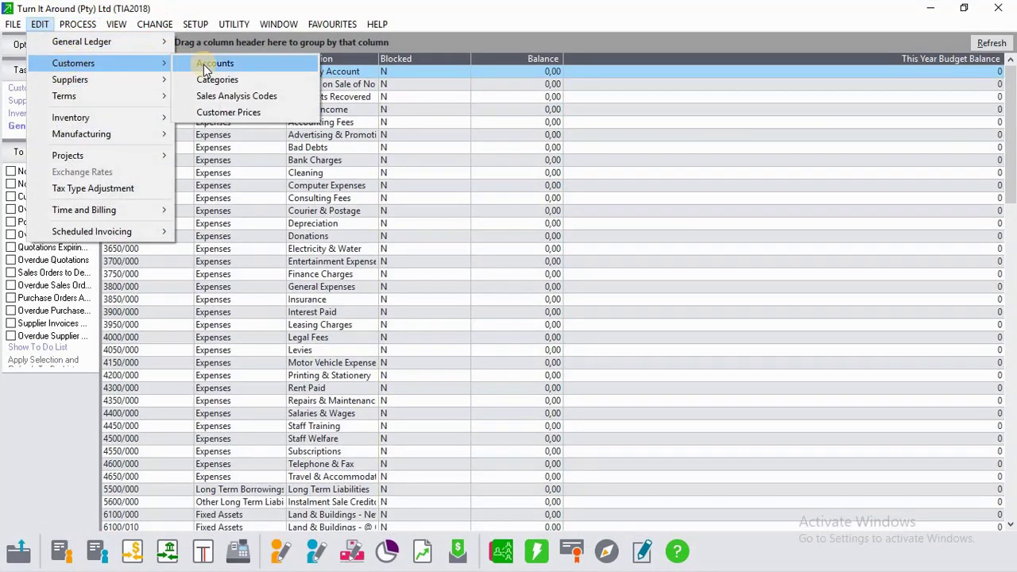
click(205, 64)
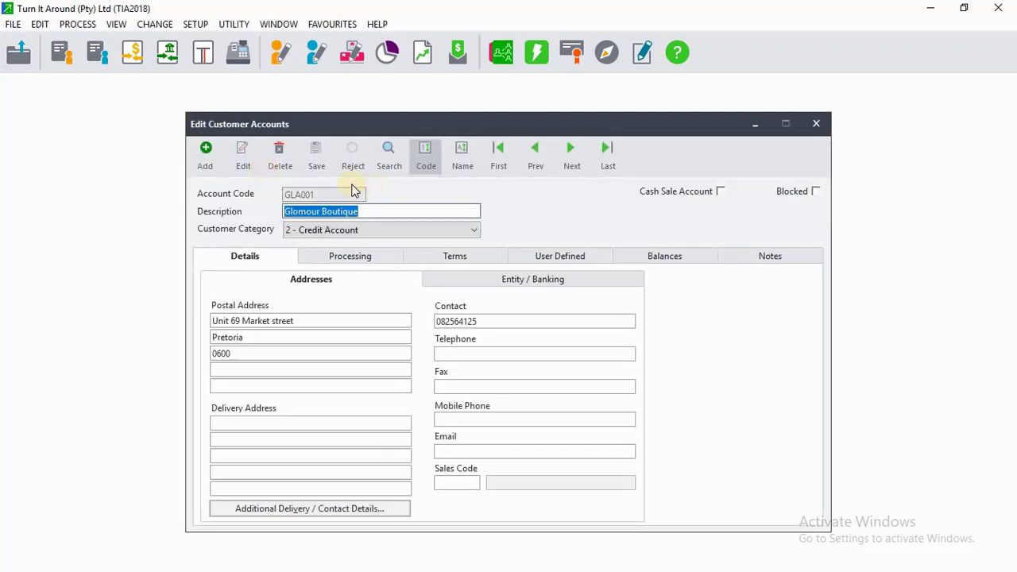
click(497, 162)
click(500, 164)
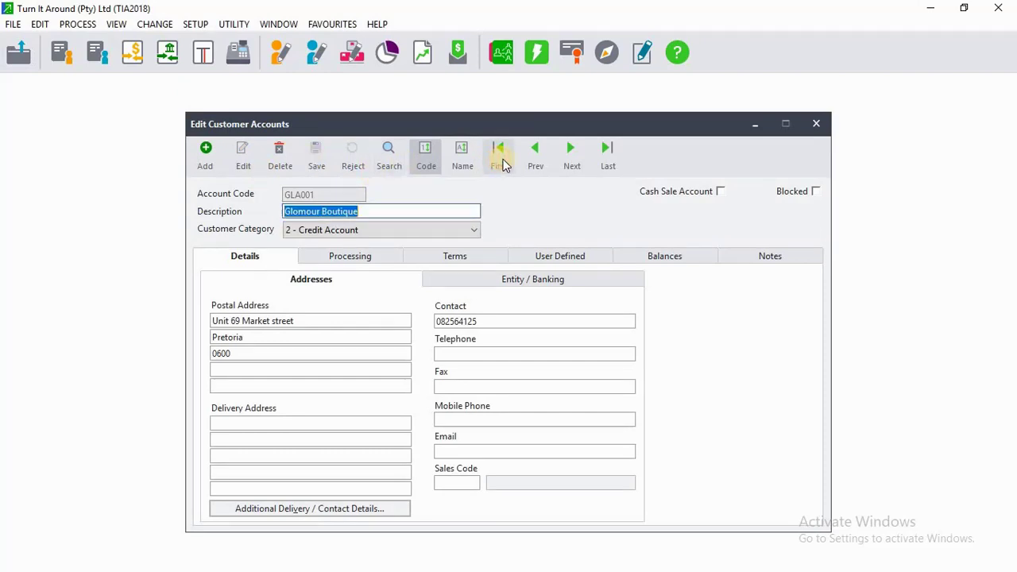
click(570, 161)
click(570, 159)
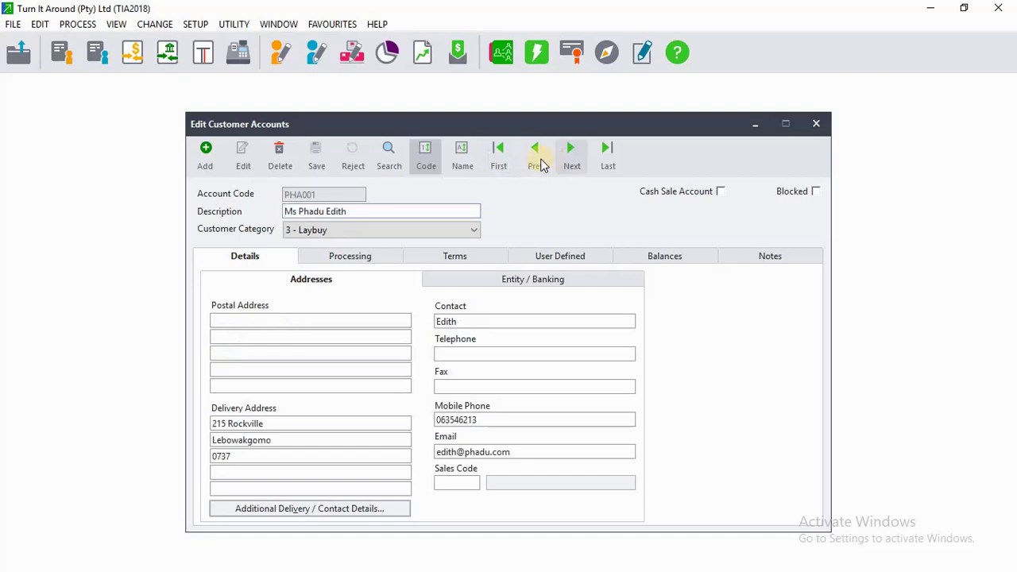
click(535, 159)
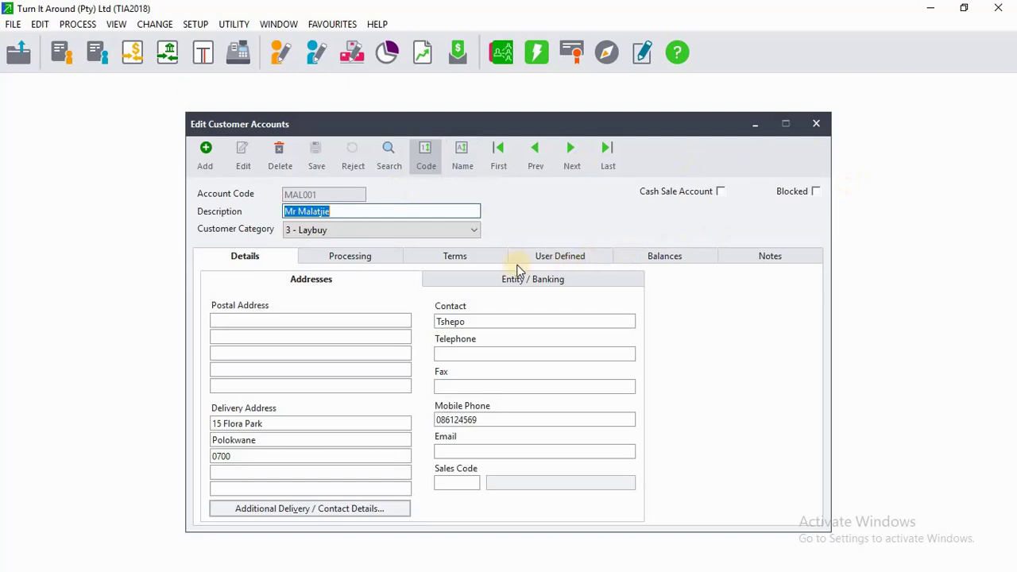
click(774, 255)
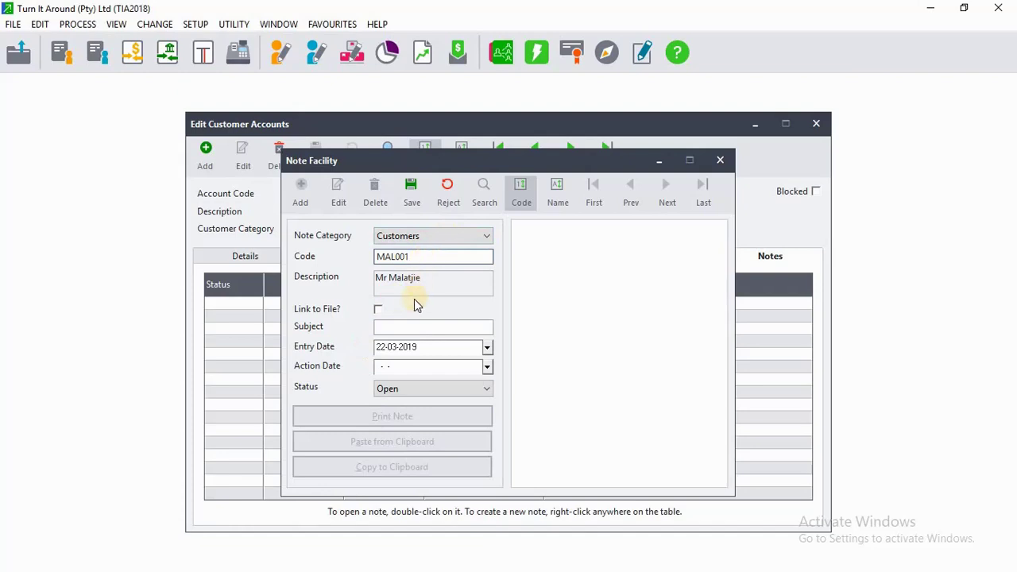
Enter 'Layby Policy' as the new note's subject, with Pastel maximized again
click(412, 327)
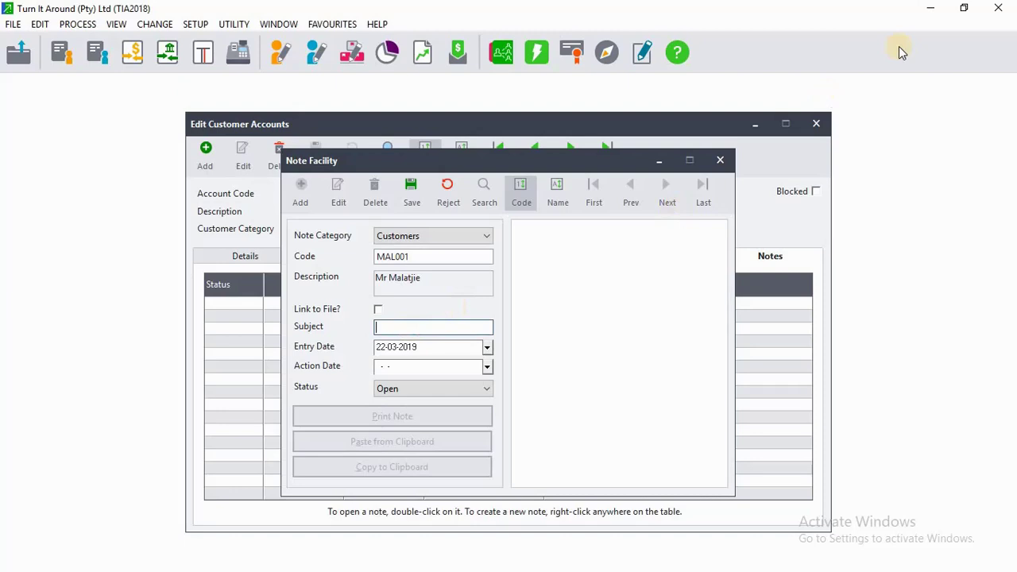
click(964, 8)
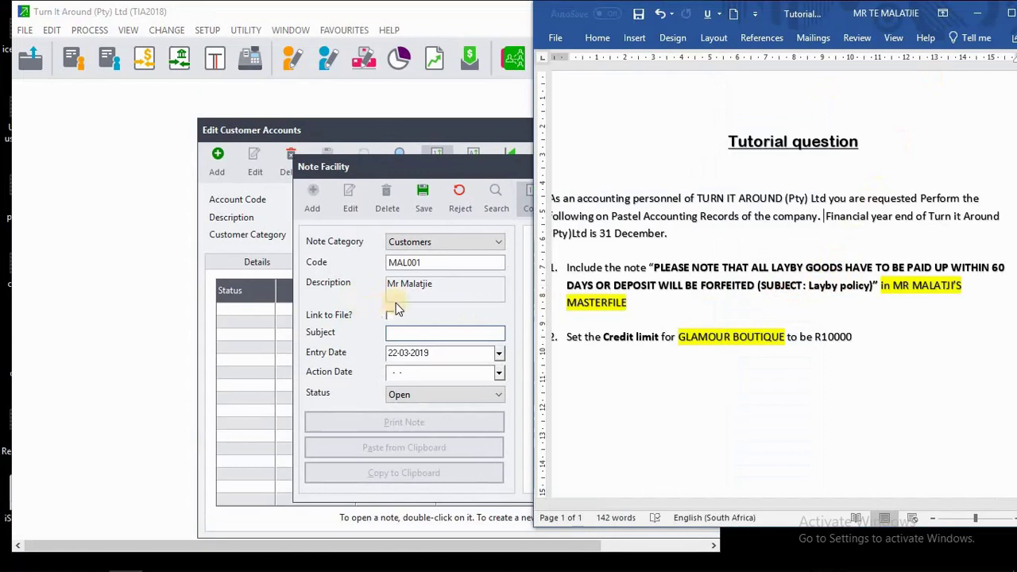
click(409, 329)
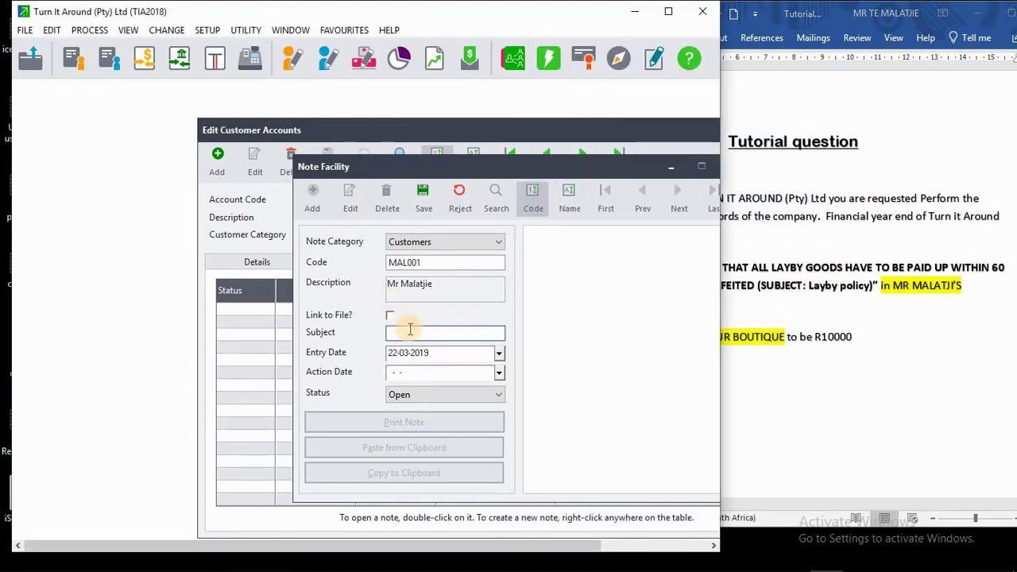
text(L)
text(ayby )
text(P)
text(olicy)
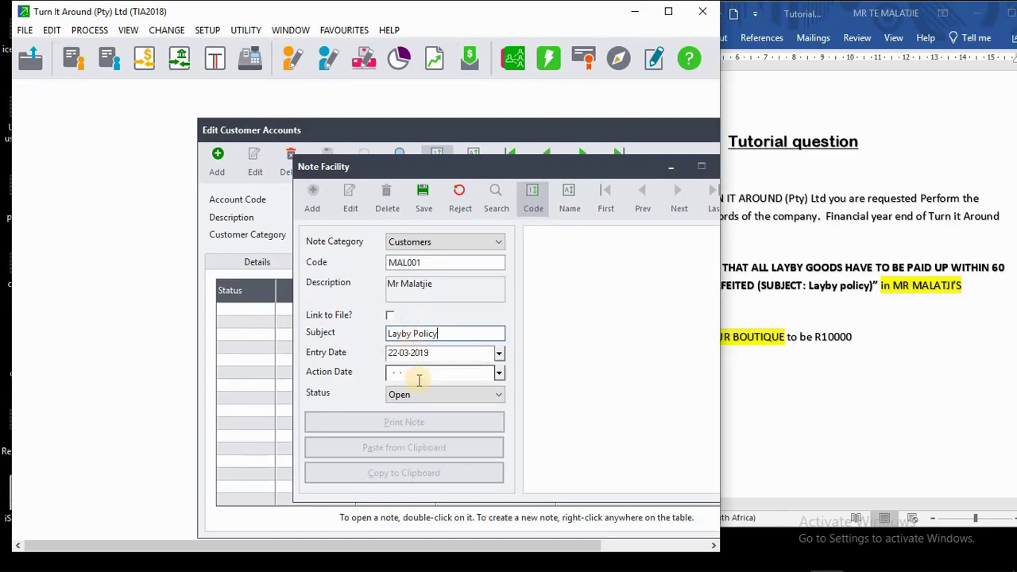
click(598, 304)
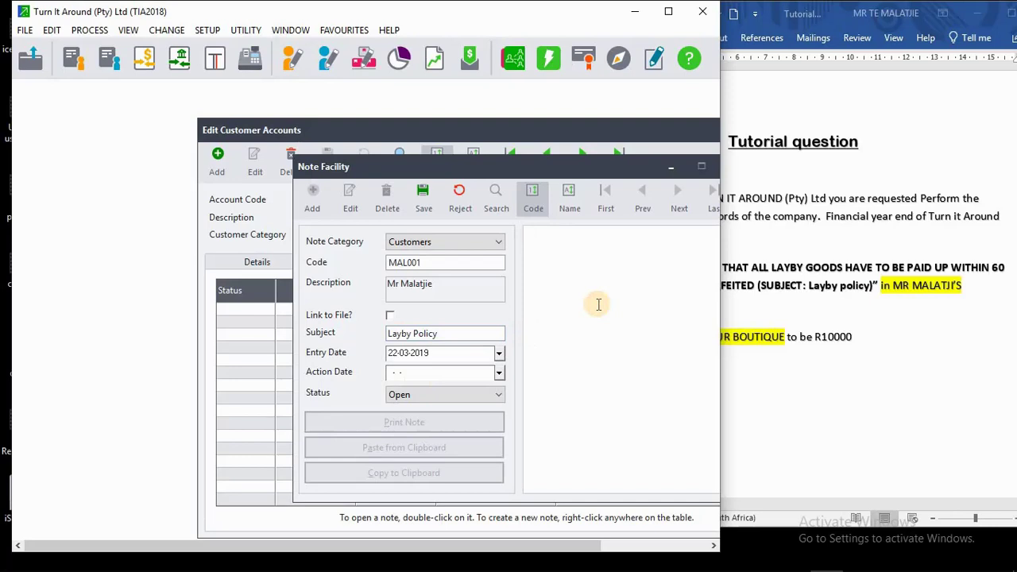
click(666, 14)
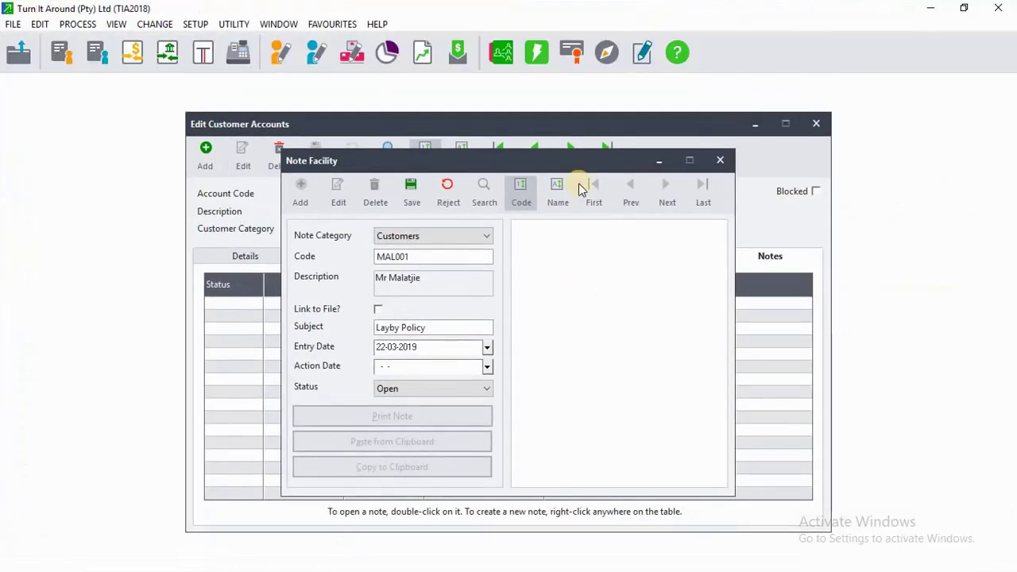
Write and save the note text about layby goods paid within 60 days or deposit forfeited
text(P)
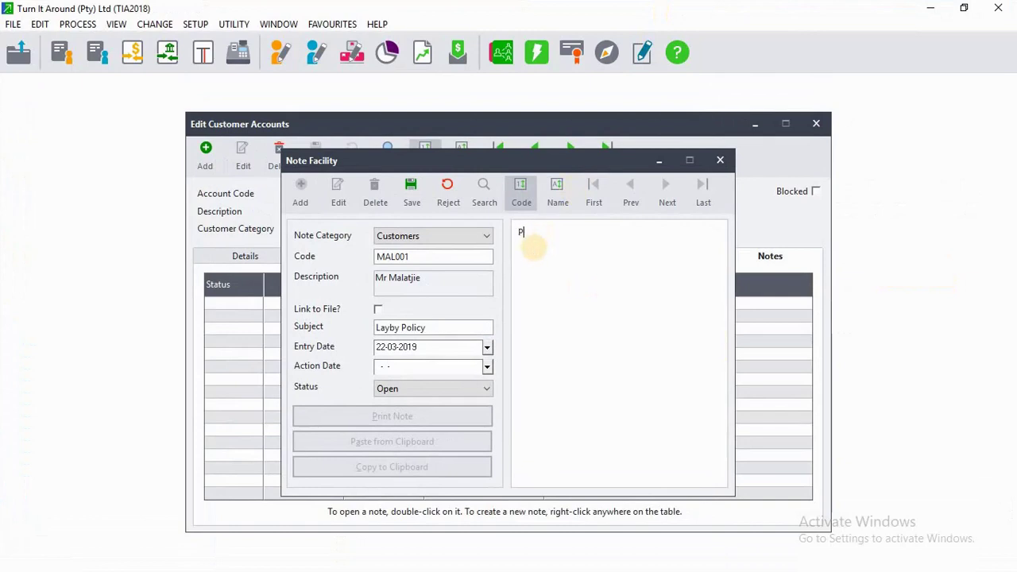
text(l)
text(ease not)
text(e )
text(that)
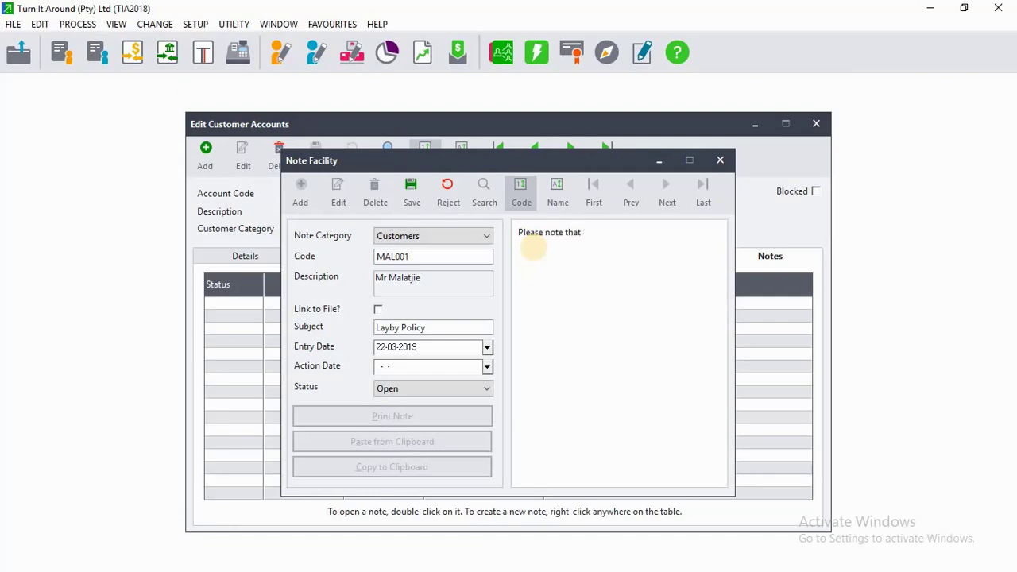
text( all)
text( la)
text(yby goo)
text(ds )
text(ha)
text(ve )
text(t)
text(o t)
key(BackSpace)
text(b)
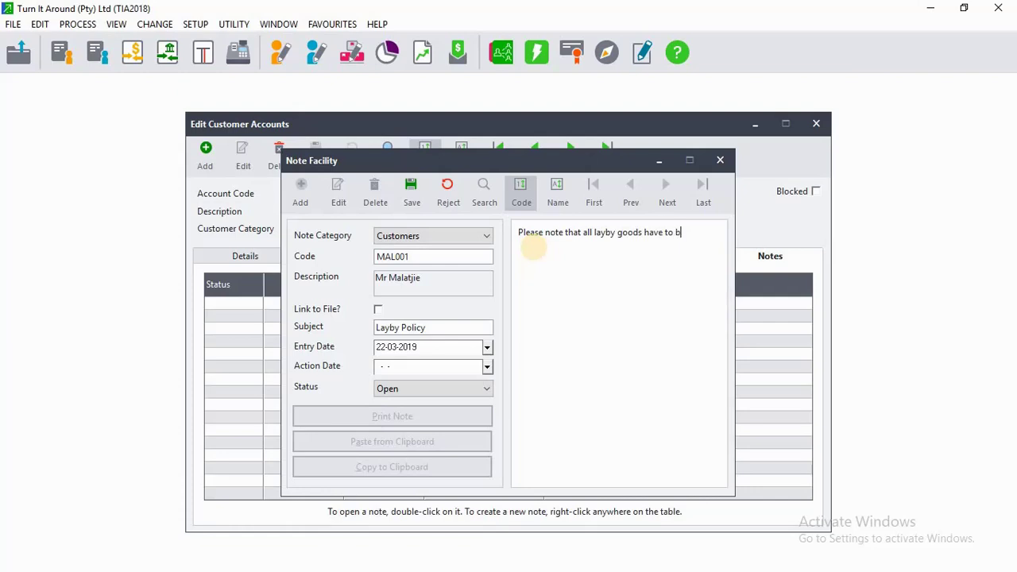
text(e pa)
text(id up )
text(w)
text(it)
text(hin 6)
text(0 da)
text(ys)
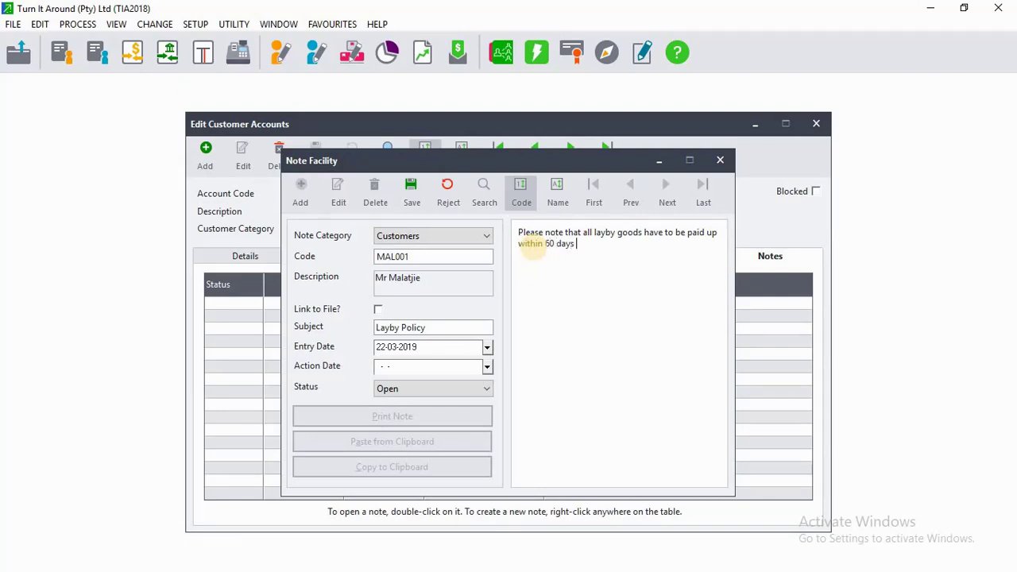
text( o)
text(r dep)
text(osit )
text(will be f)
text(orfe)
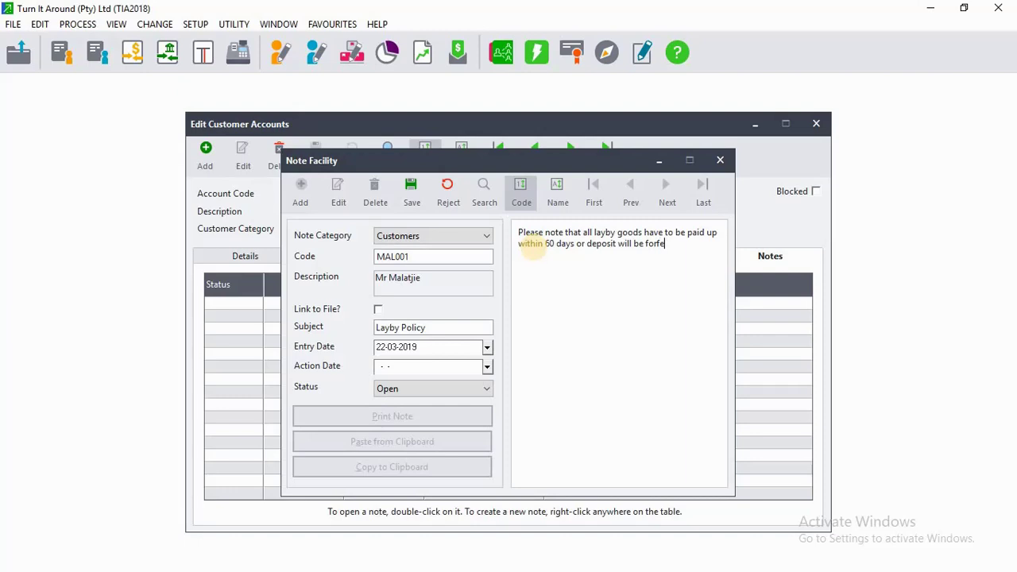
text(ited)
click(412, 196)
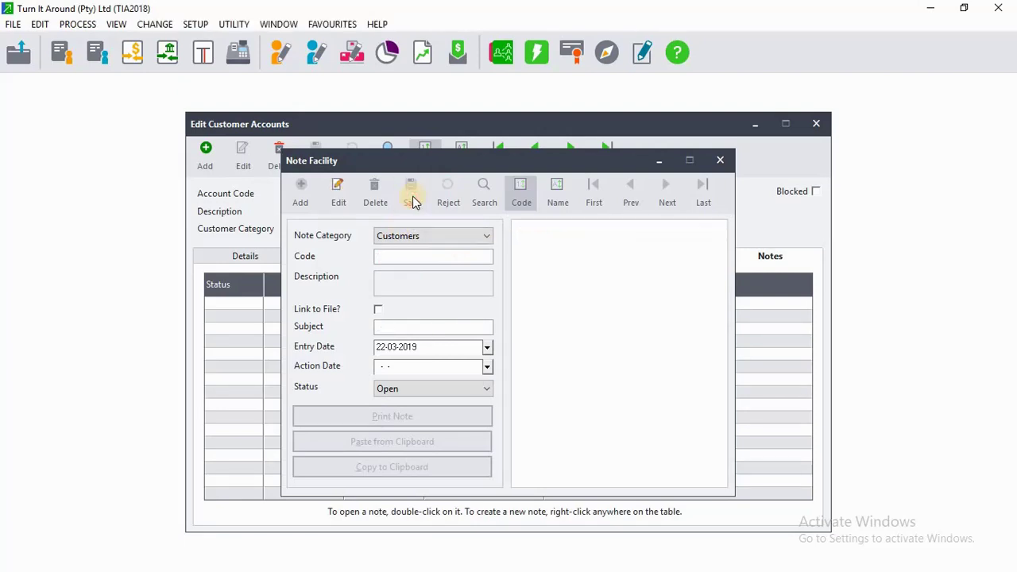
Close the note and confirm the notes list shows Layby Policy dated 22-03-2019
click(720, 163)
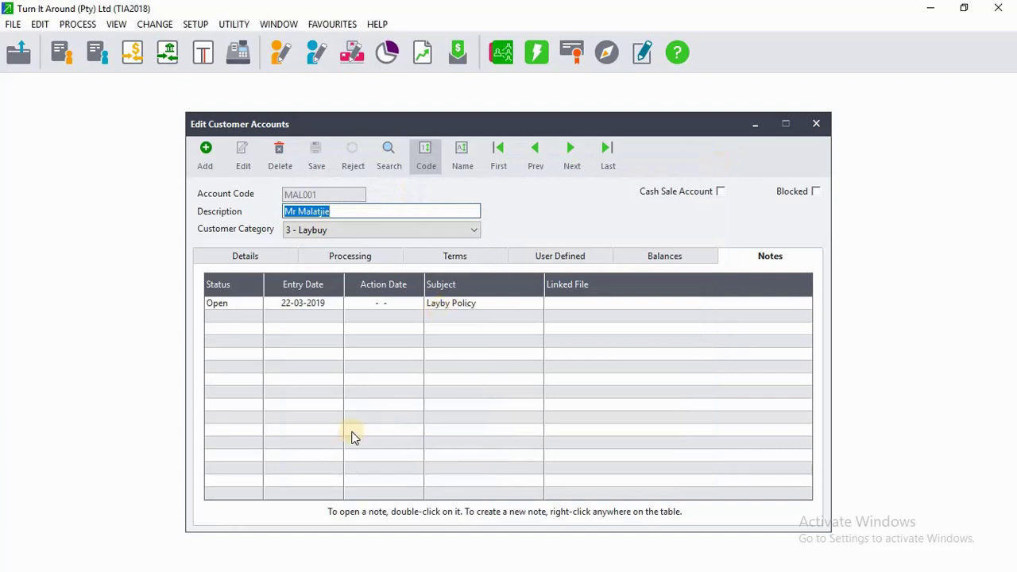
click(243, 255)
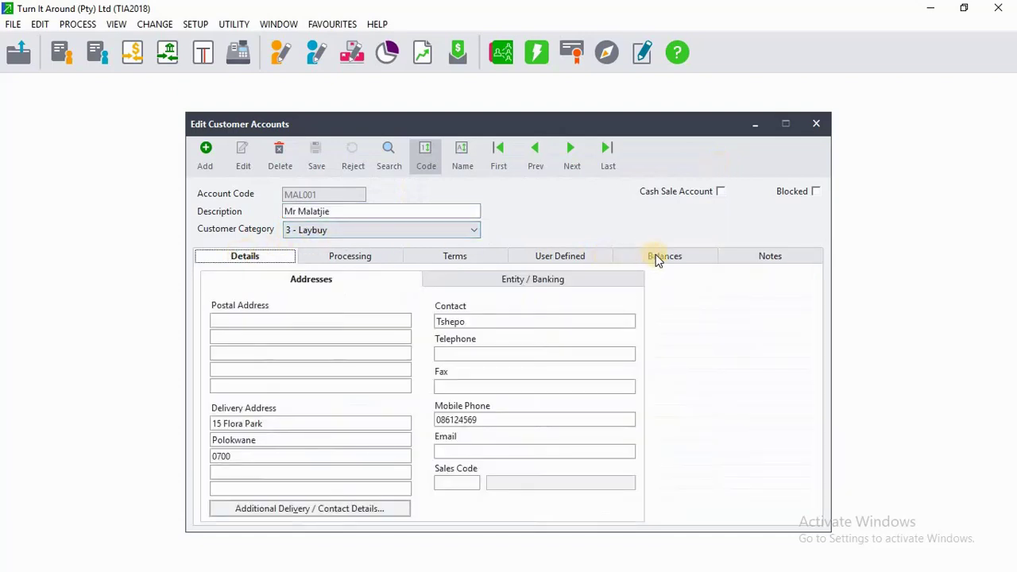
click(767, 254)
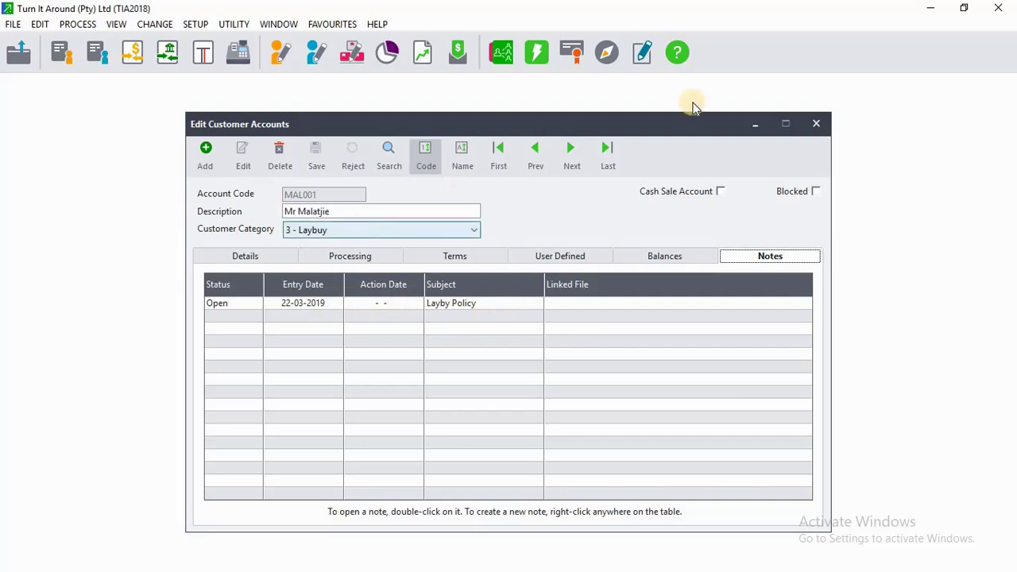
click(964, 8)
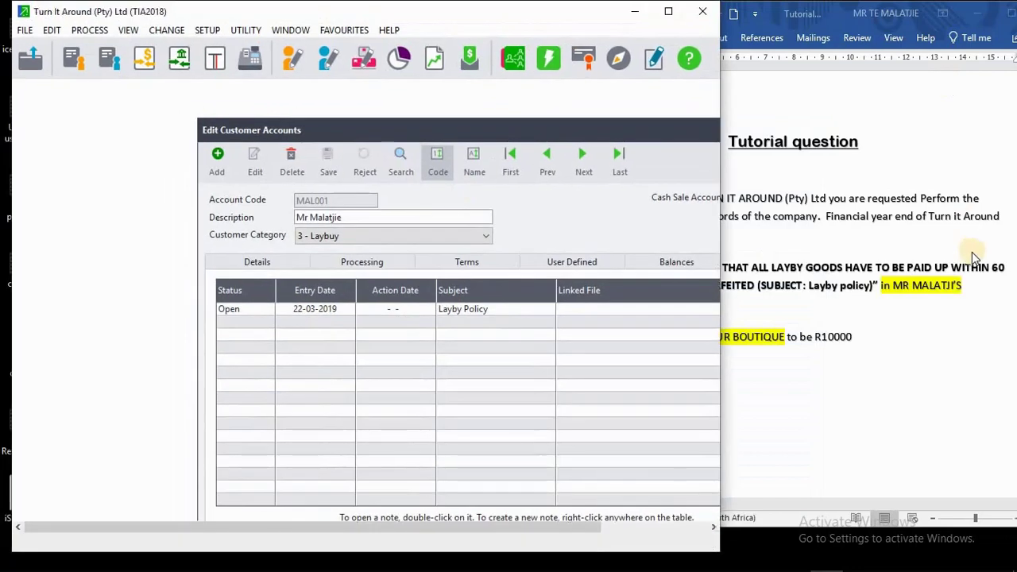
click(900, 373)
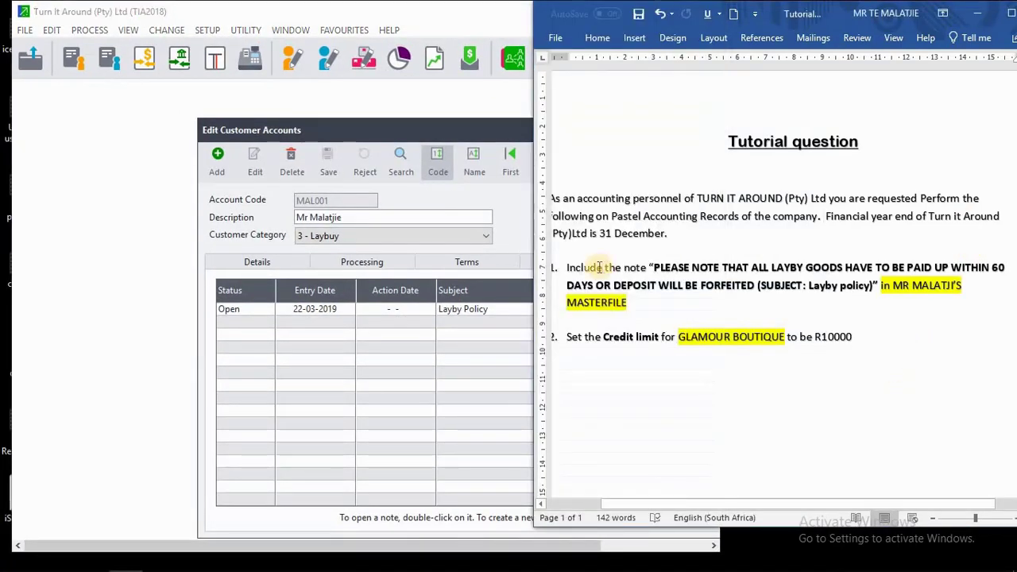
click(422, 100)
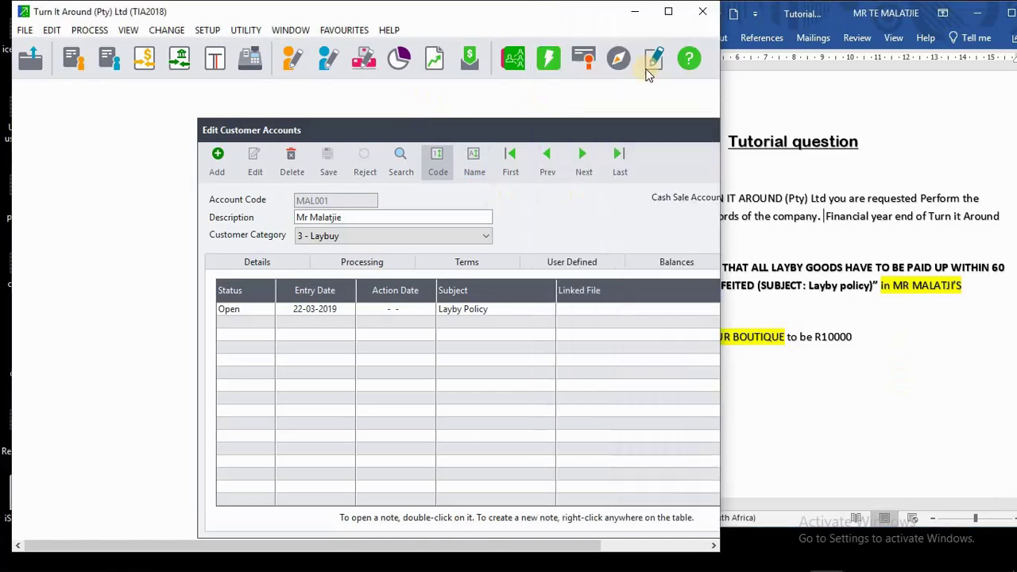
Search for Glomour Boutique (GLA001) and view its Details and Processing tabs
click(668, 11)
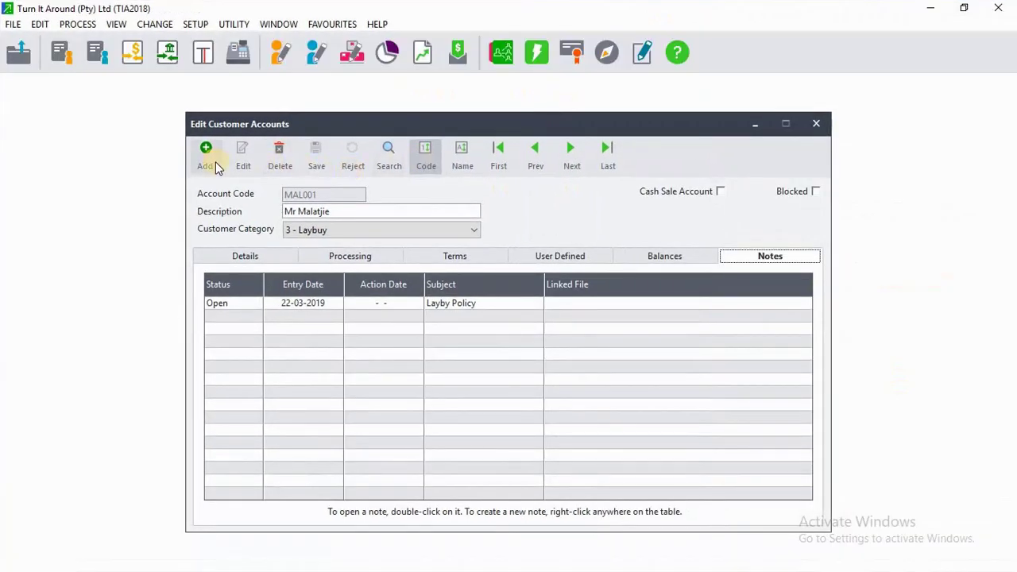
click(387, 165)
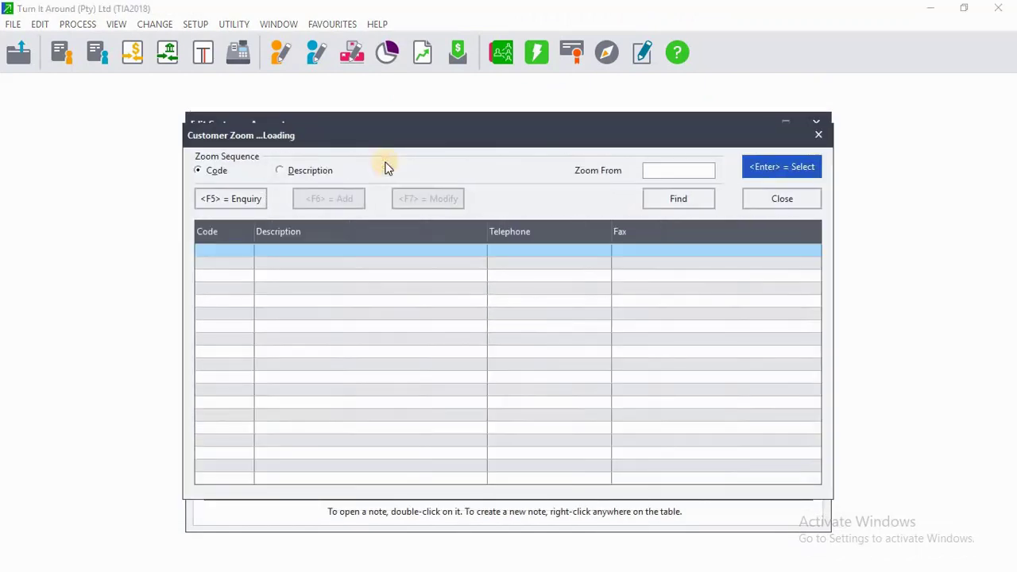
click(760, 164)
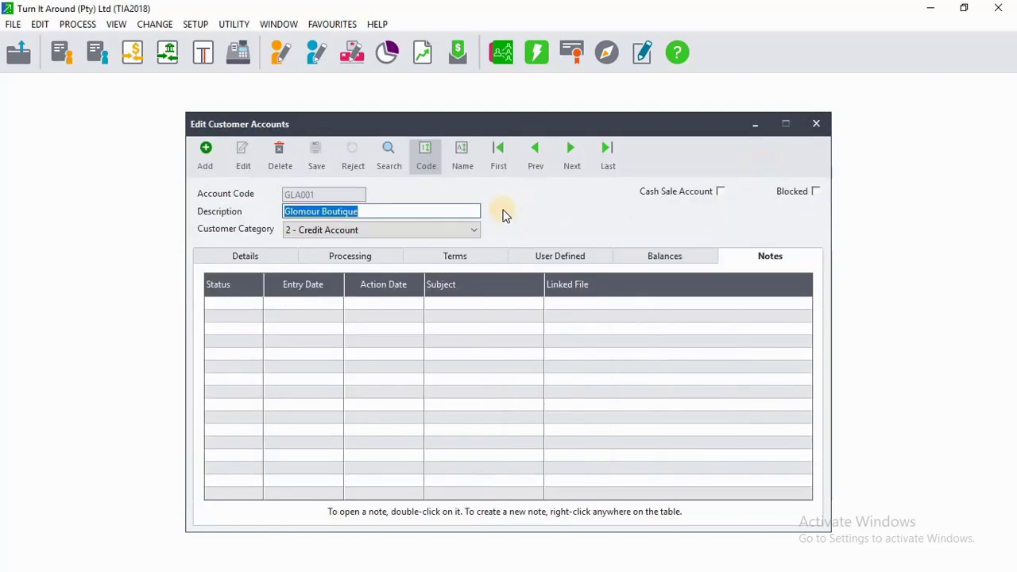
click(253, 256)
click(346, 259)
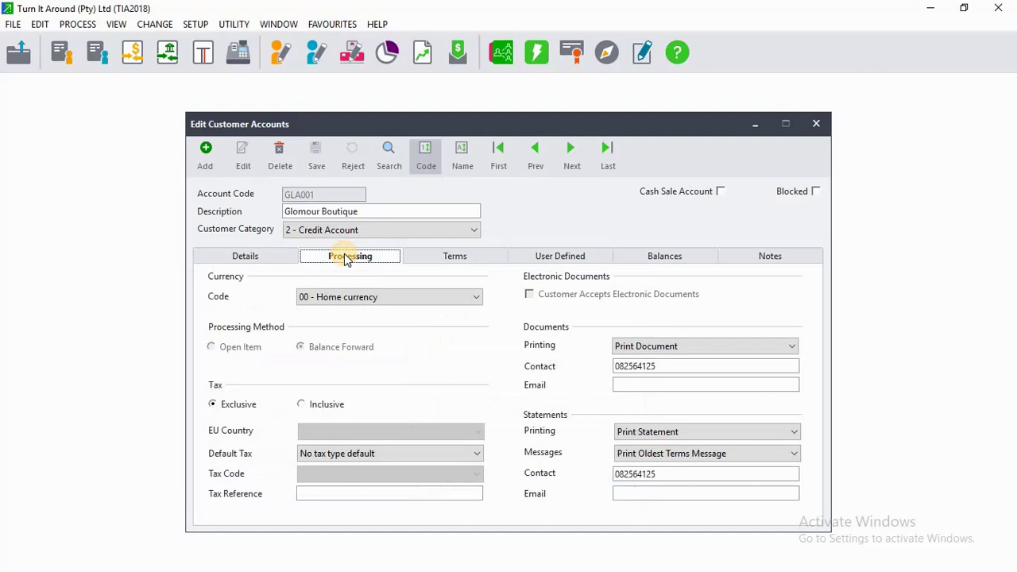
Change Glomour Boutique's credit limit to 10000 on the Terms tab, save, and close the editor
click(436, 257)
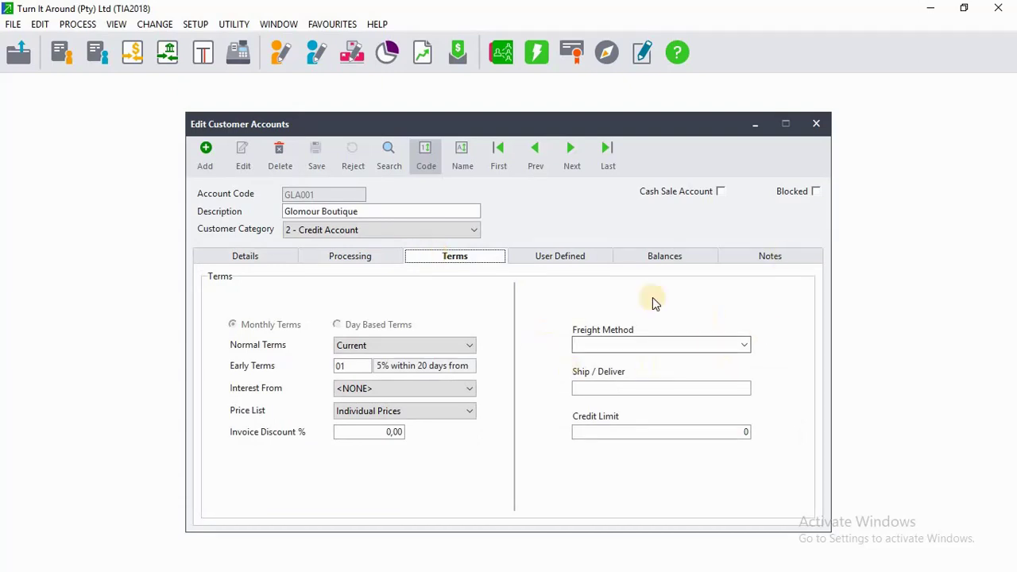
click(633, 430)
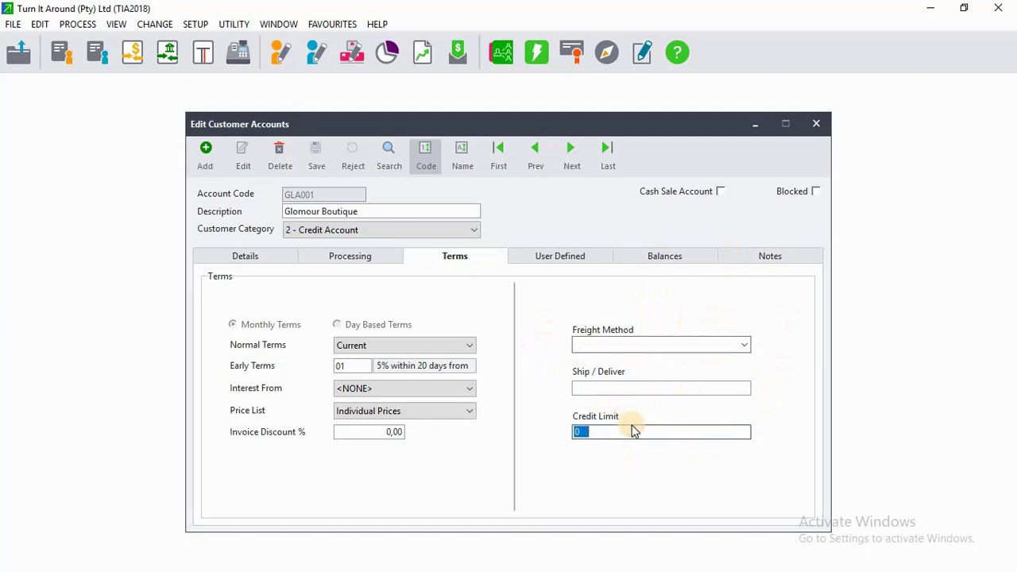
text(1)
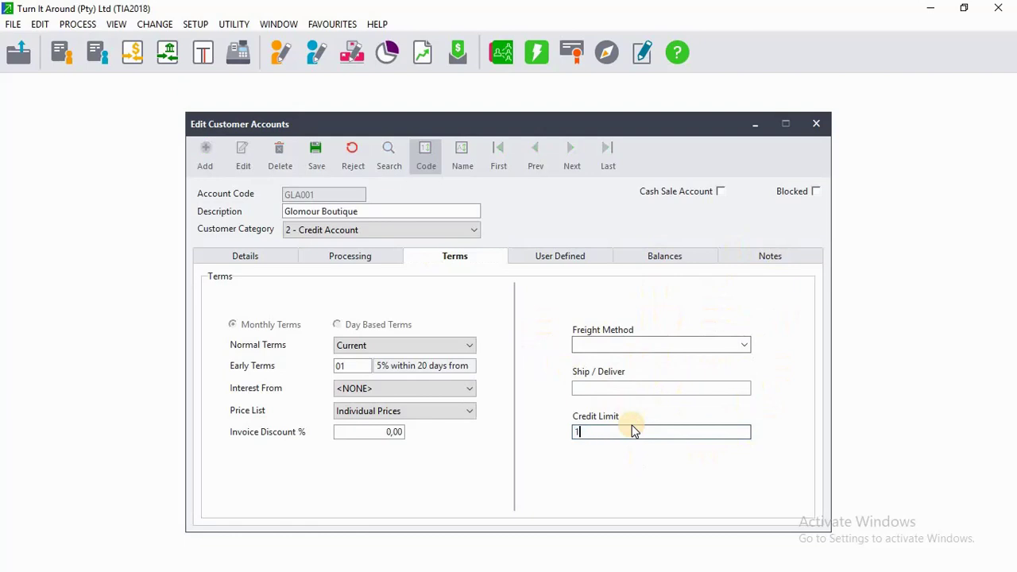
text(0000)
click(314, 159)
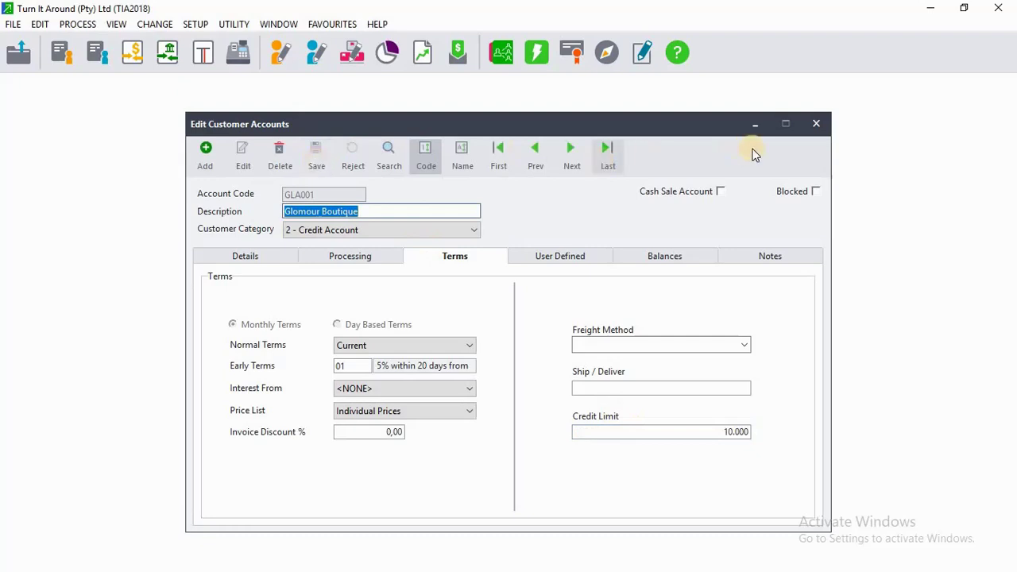
click(805, 135)
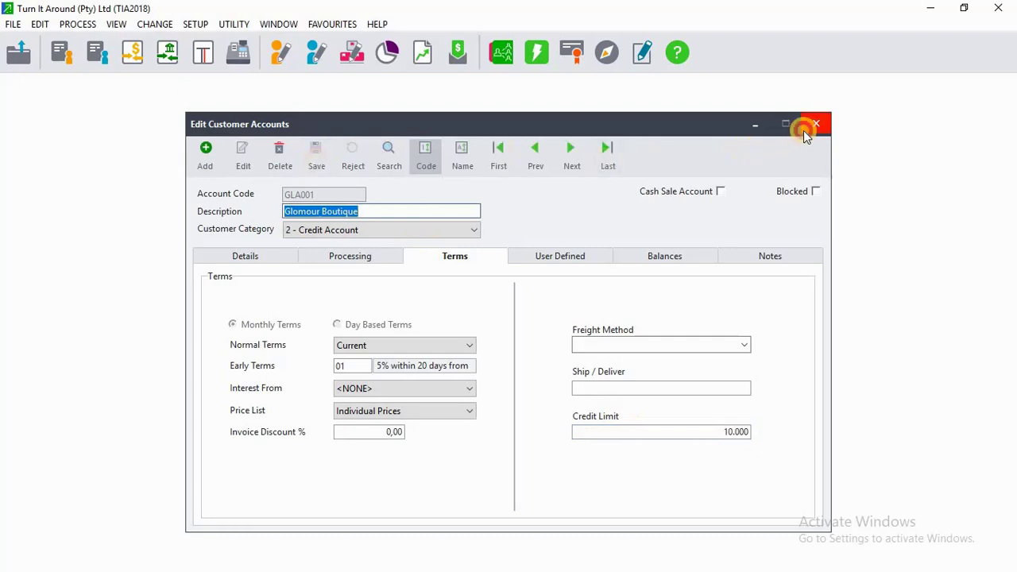